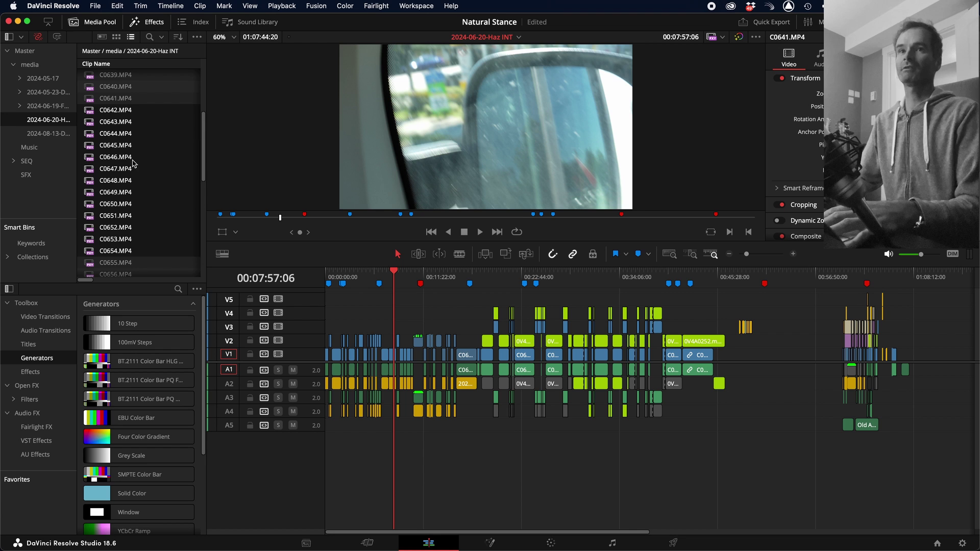
Generate proxy media for Media Pool clips C0643 through C0653.
double_click(162, 146)
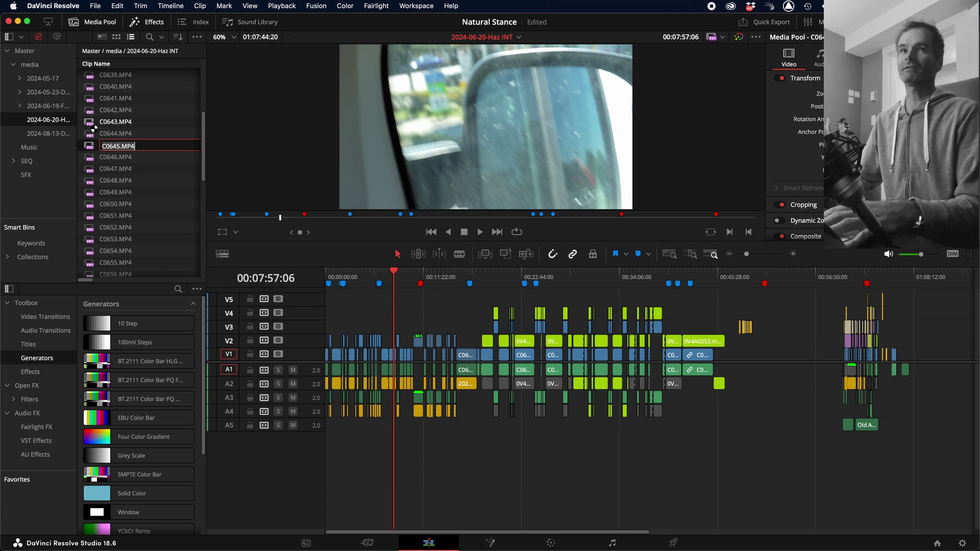
scroll(127, 220, "down", 2)
scroll(123, 221, "down", 2)
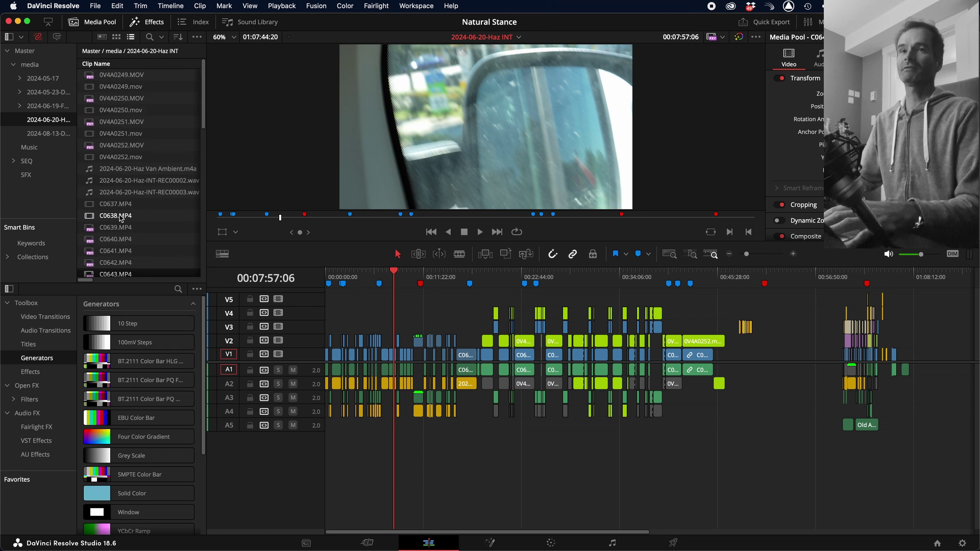
scroll(120, 220, "down", 2)
scroll(120, 220, "up", 3)
scroll(115, 219, "up", 2)
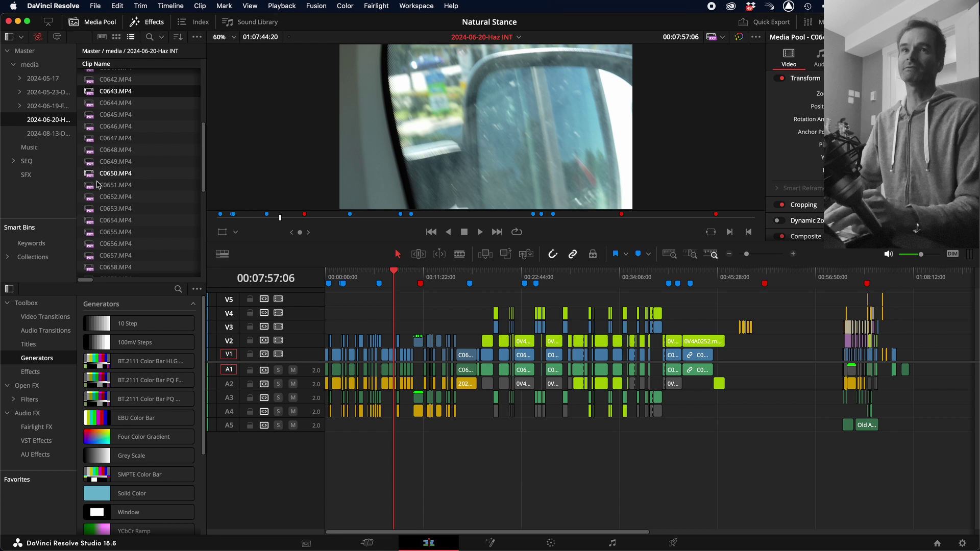
left_click(93, 214, "shift")
right_click(94, 215)
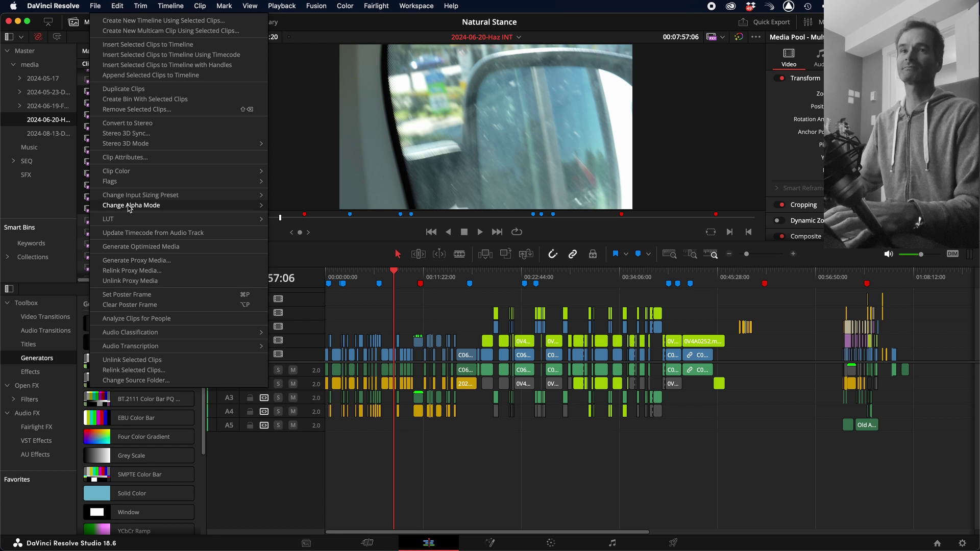
left_click(153, 262)
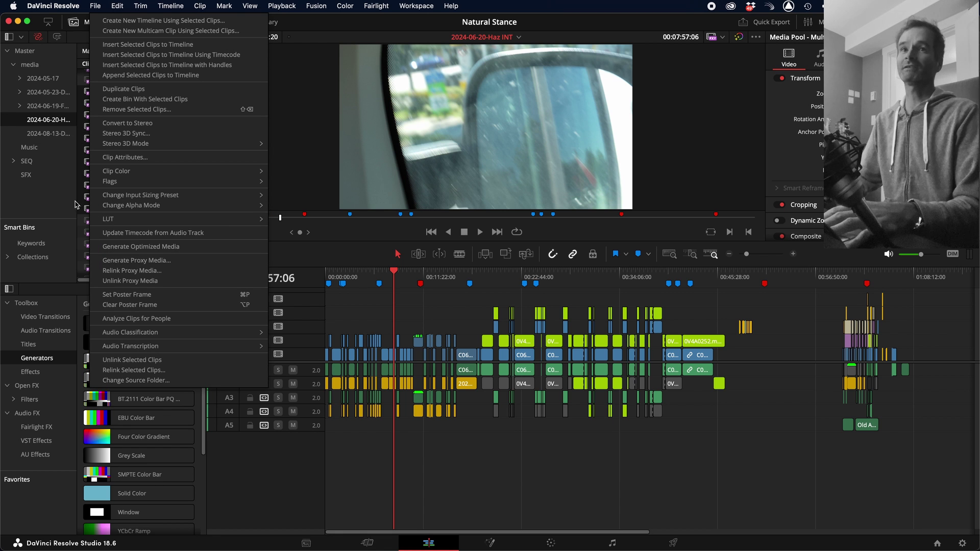
left_click(175, 235)
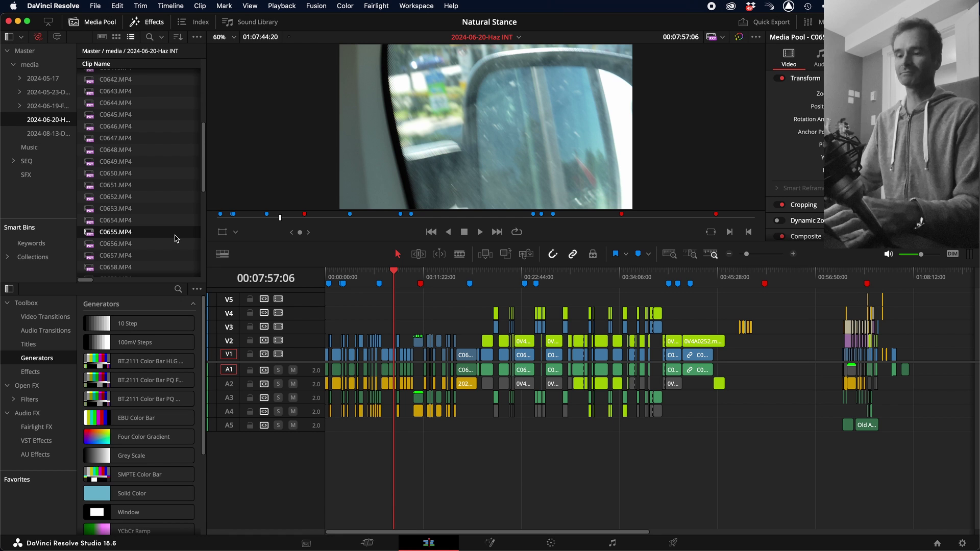
Open the Media Storage preferences from the DaVinci Resolve menu.
left_click(75, 10)
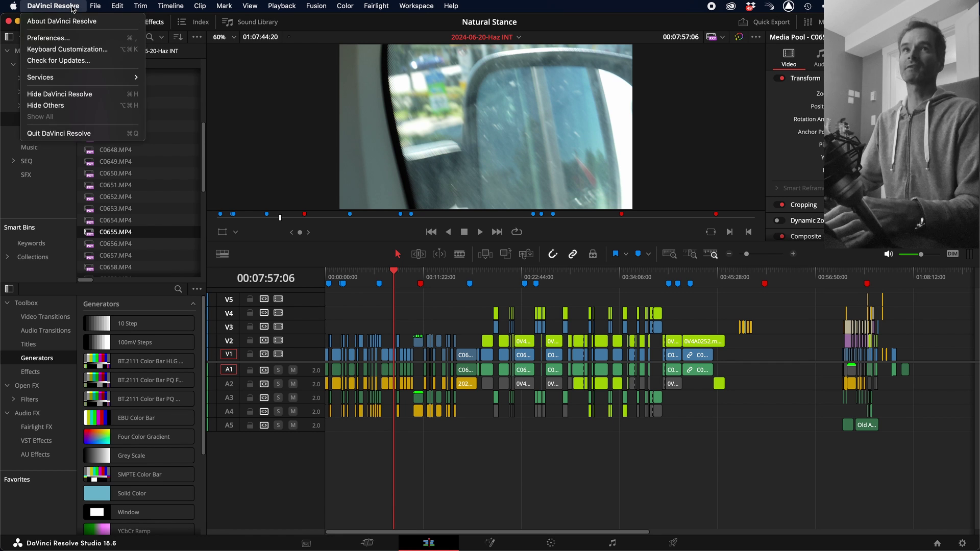
left_click(75, 39)
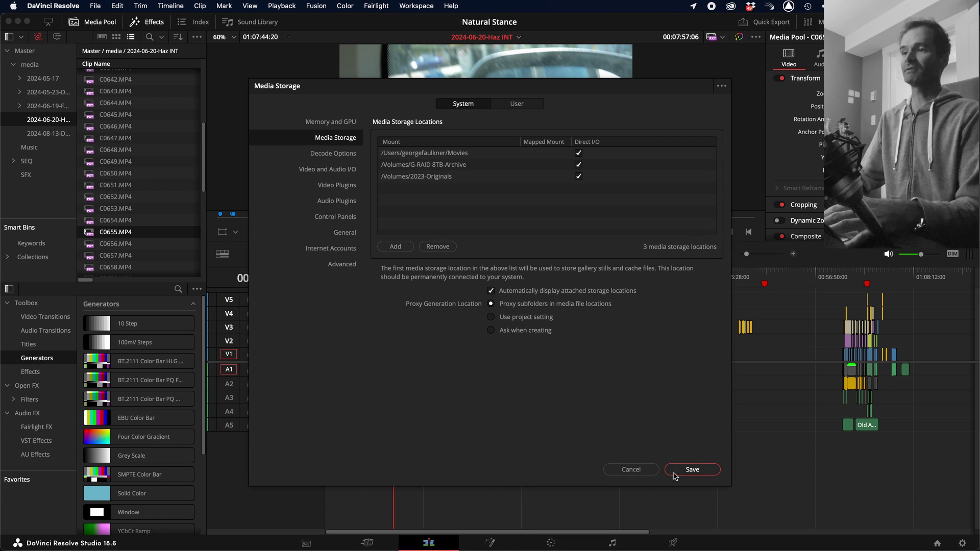
Save the media storage preferences and select timeline clips C0646 through C0656.
left_click(691, 471)
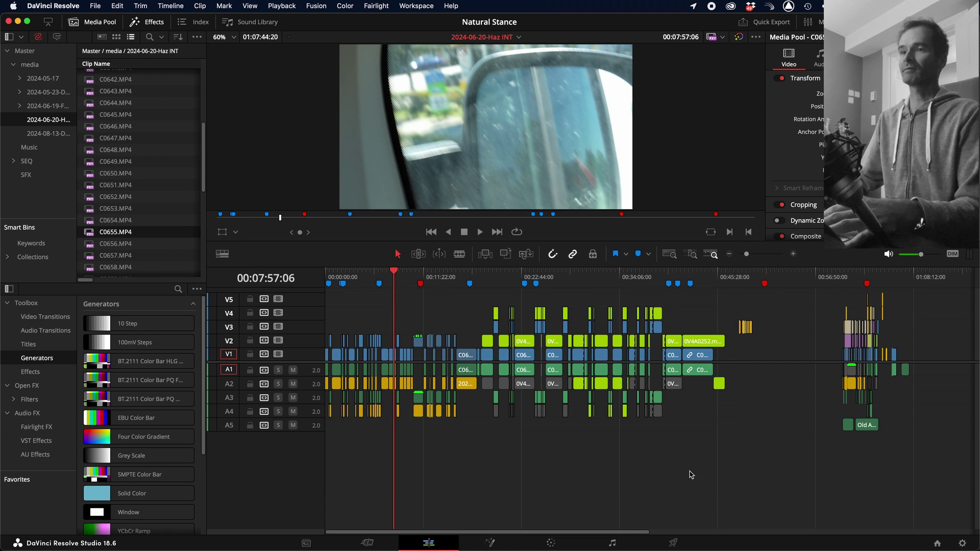
left_click(389, 311)
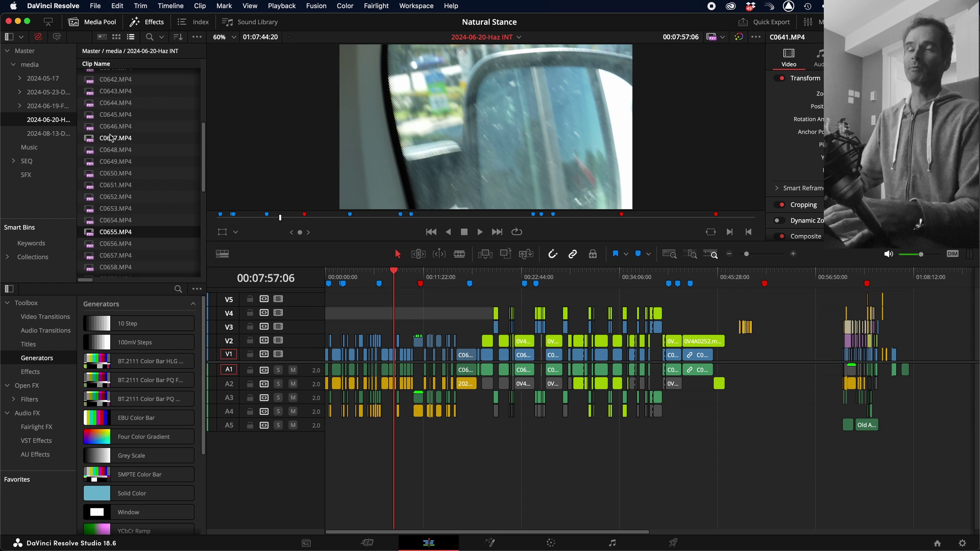
left_click(109, 128)
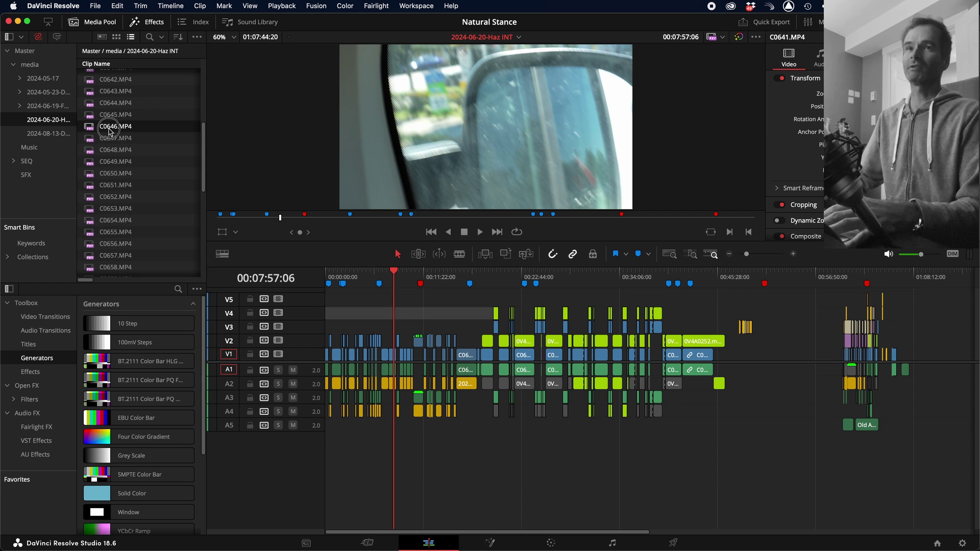
left_click(89, 243, "shift")
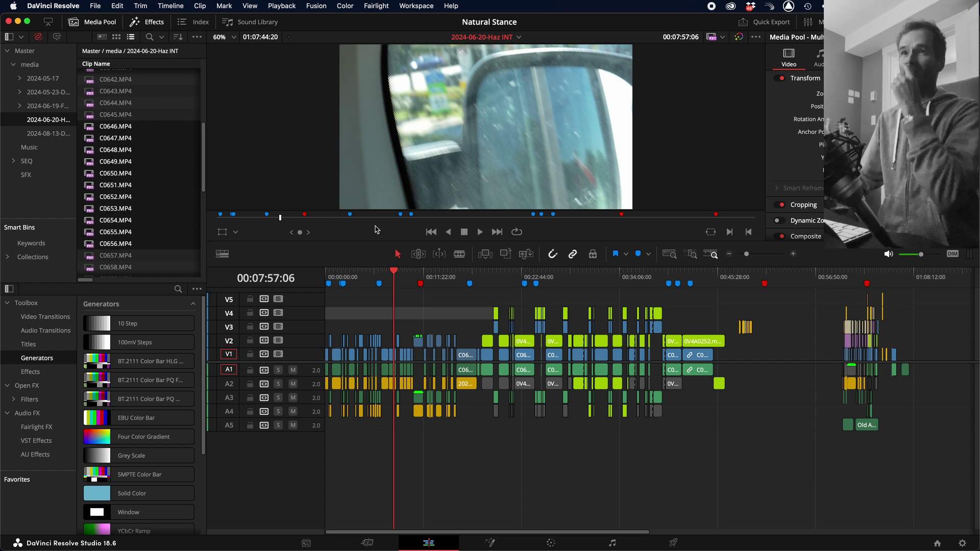
Set Proxy Handling to Prefer Proxies and clear the timeline selection.
left_click(281, 6)
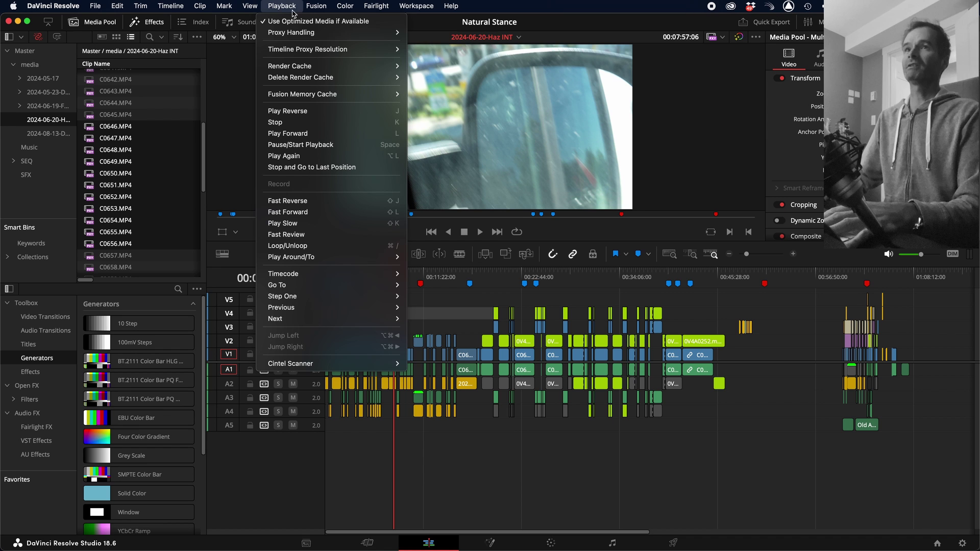
mouse_move(302, 32)
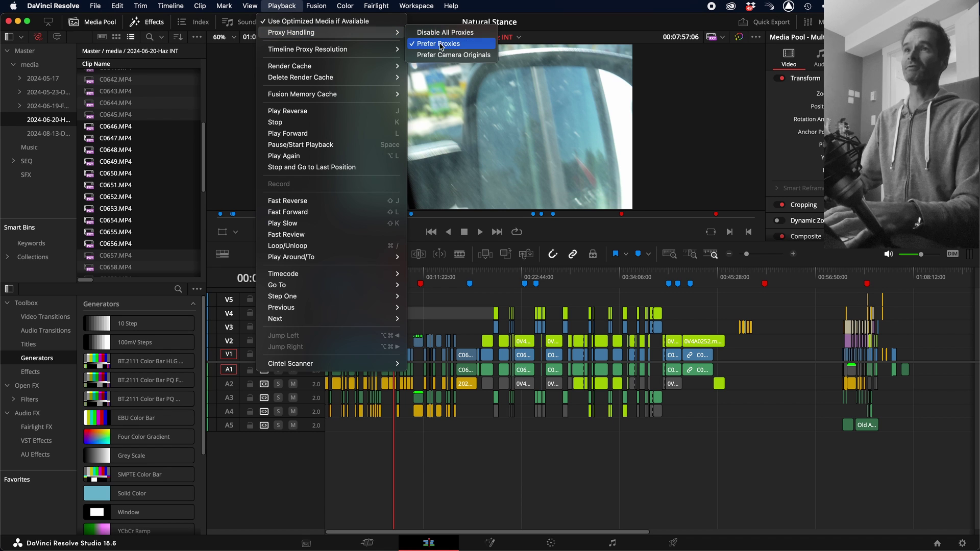
left_click(249, 6)
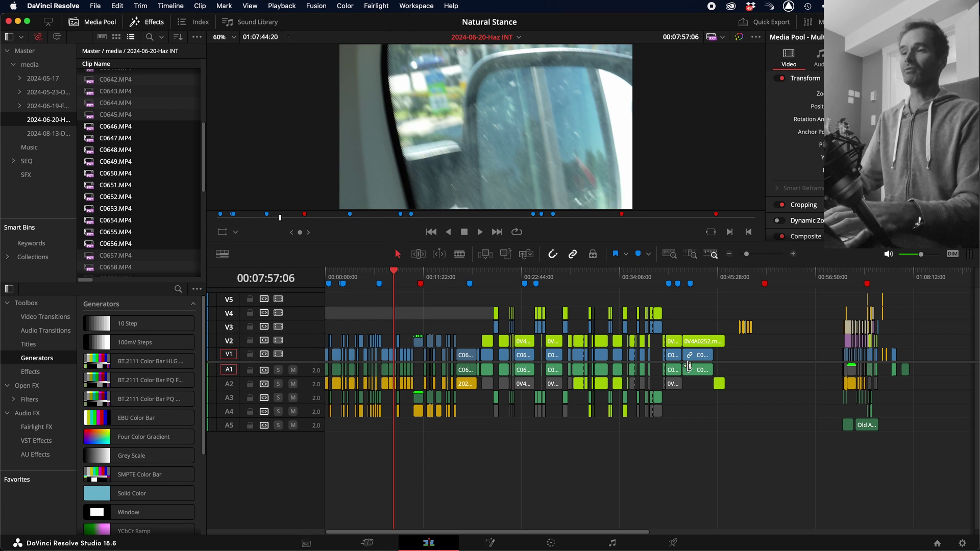
left_click(544, 466)
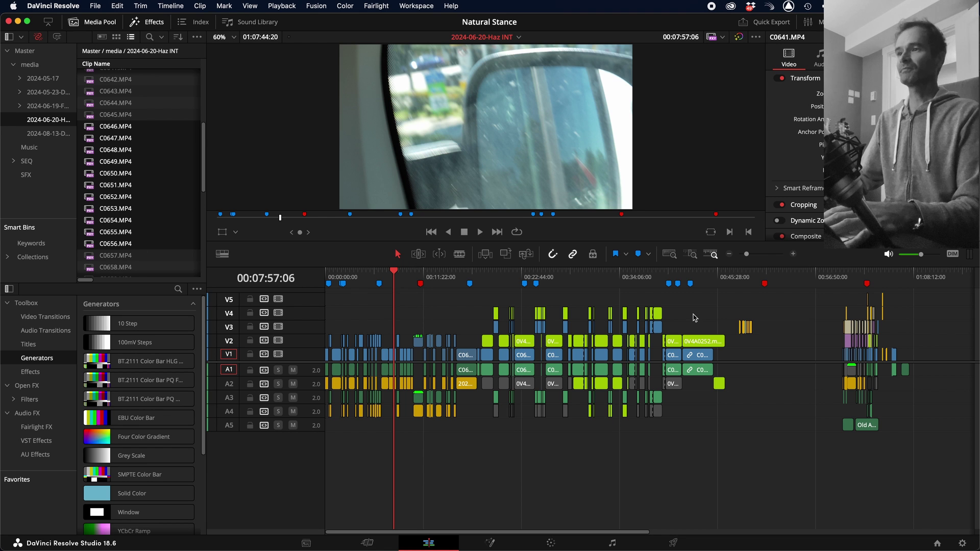
Select every timeline clip and view the clip menu's Generate Optimized Media option without running it.
left_click_drag(701, 311, 319, 374)
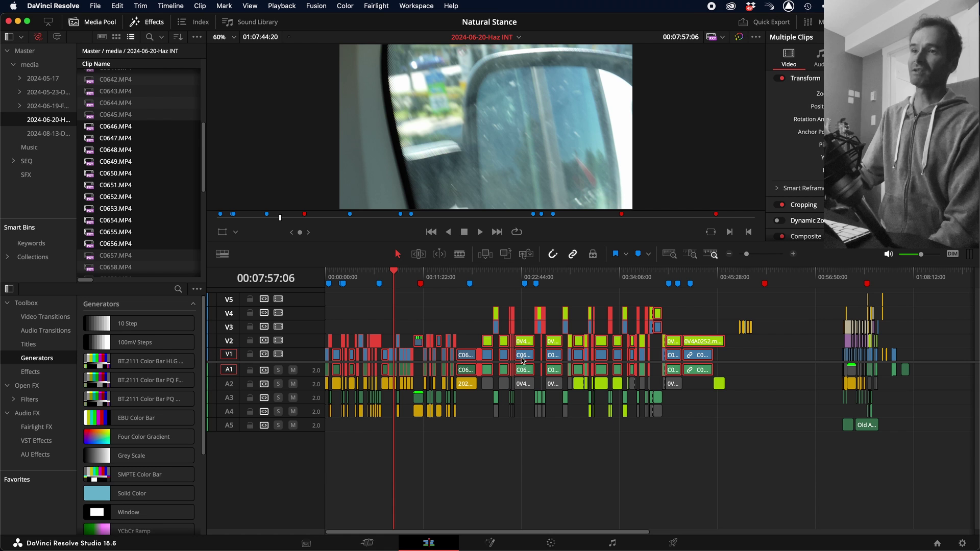
right_click(376, 344)
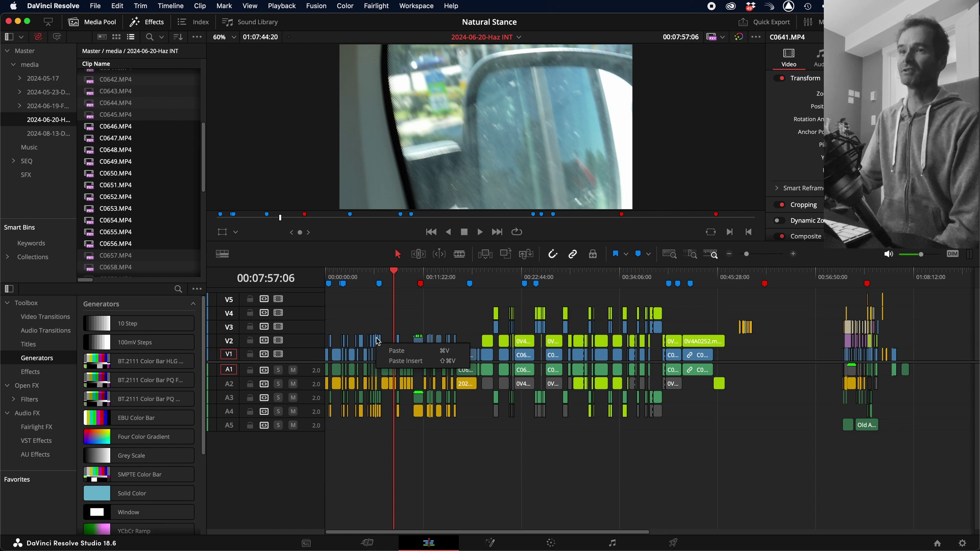
left_click(434, 310)
key("super+z")
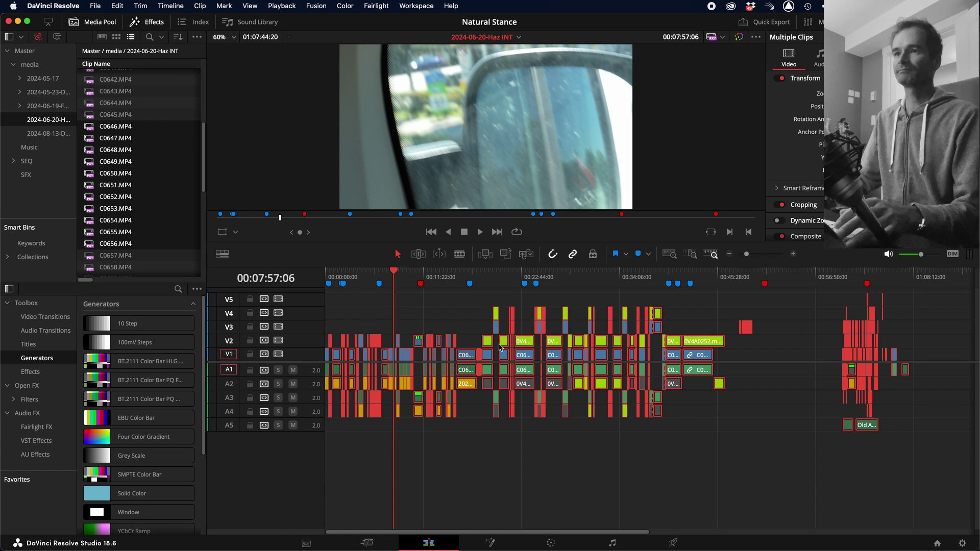
right_click(499, 346)
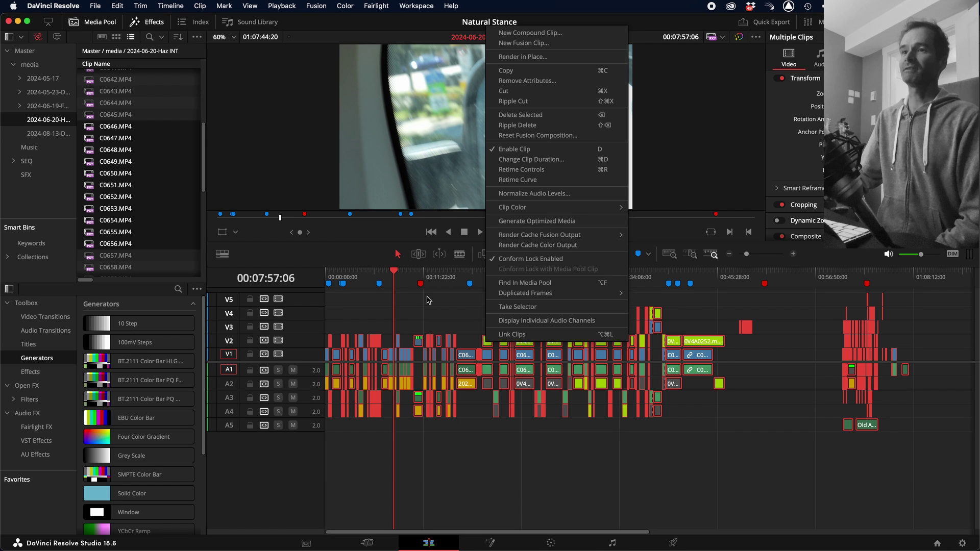
key("Escape")
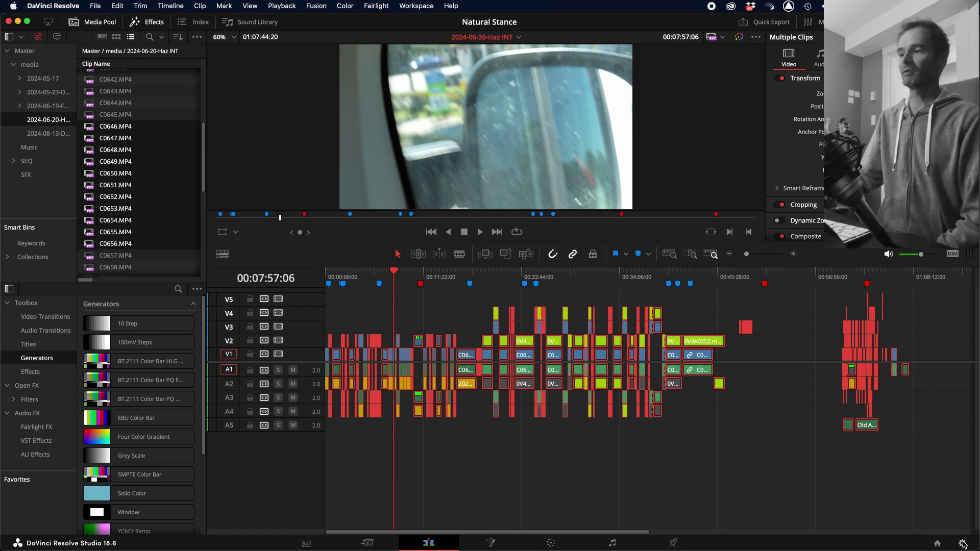
In Project Settings, keep the optimized media resolution at Half.
left_click(963, 544)
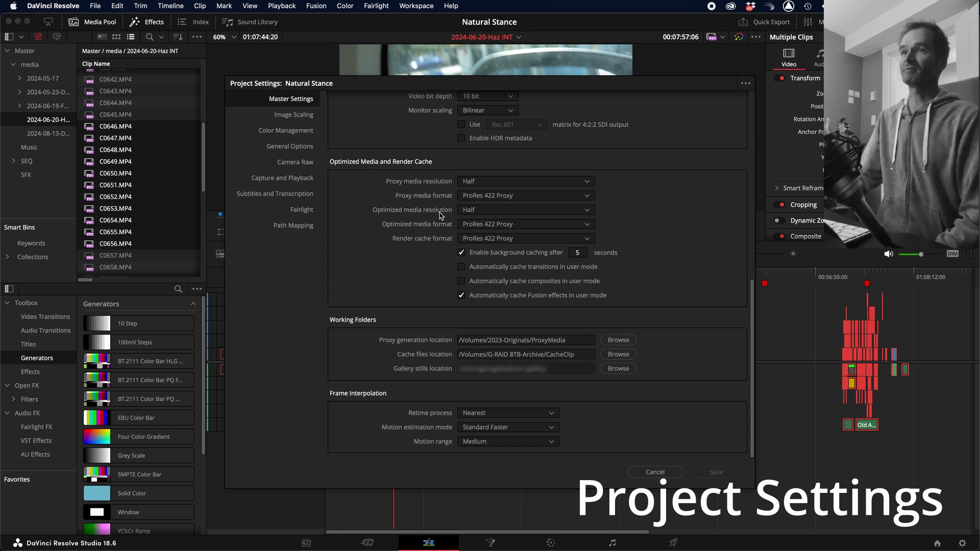
left_click(568, 211)
left_click(478, 239)
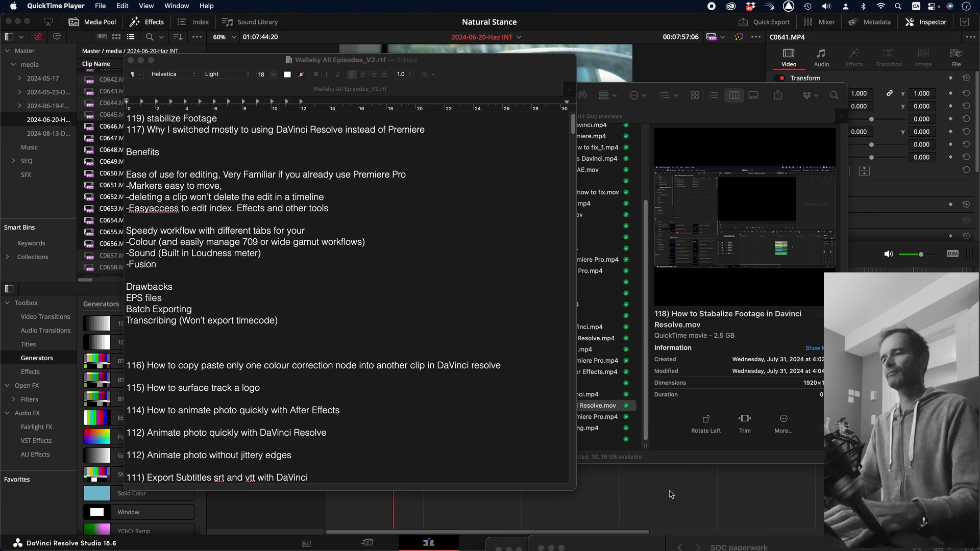
Bring the DaVinci Resolve editing timeline back to the front.
left_click(670, 495)
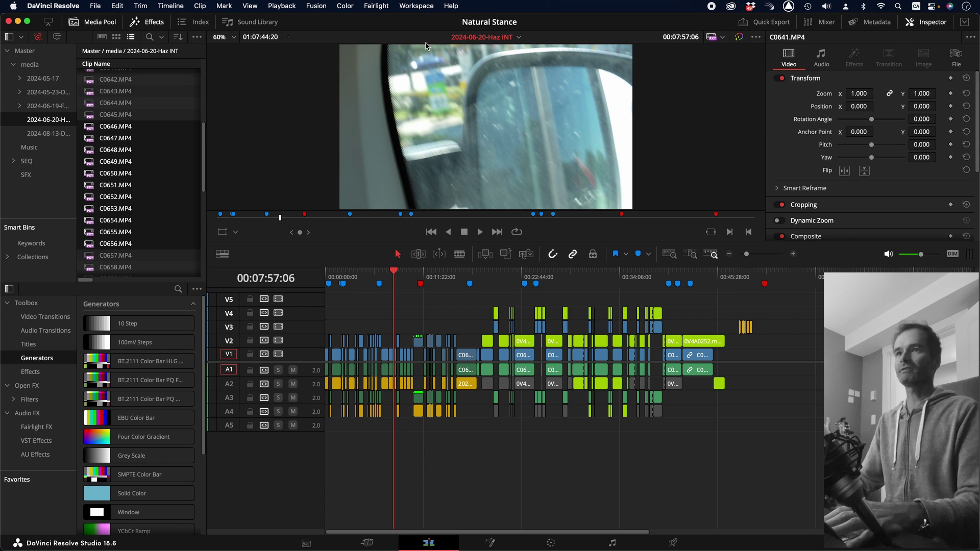
Look over the Proxy Handling options, then select the clips across the timeline.
left_click(282, 7)
mouse_move(291, 32)
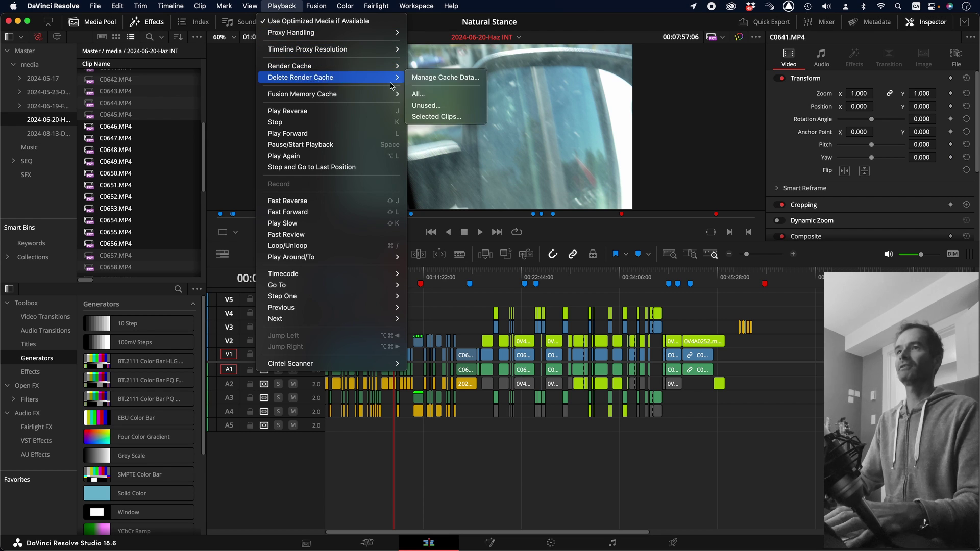
left_click(452, 299)
left_click_drag(733, 302, 301, 443)
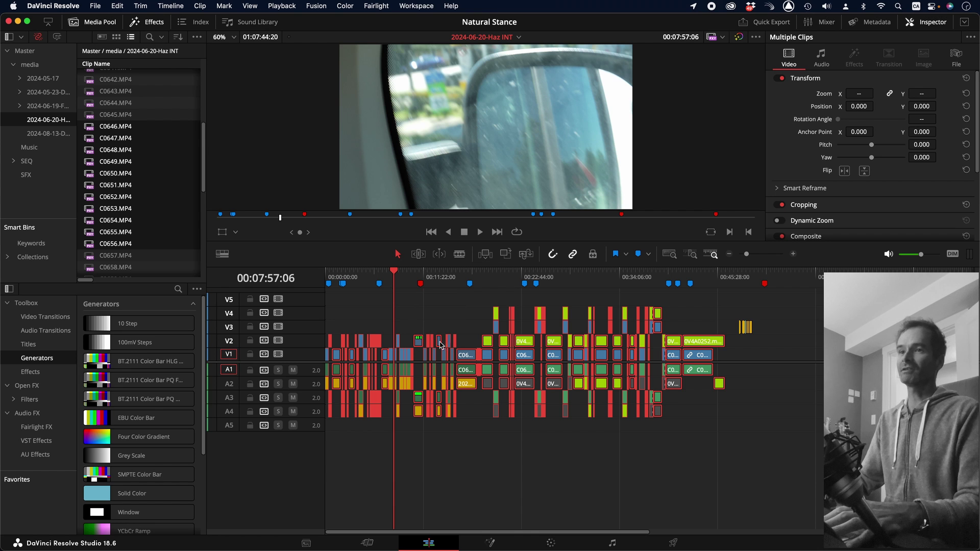
Jump the playhead along the edit to 00:14:54 and back to 00:09:29, then deselect.
left_click(407, 277)
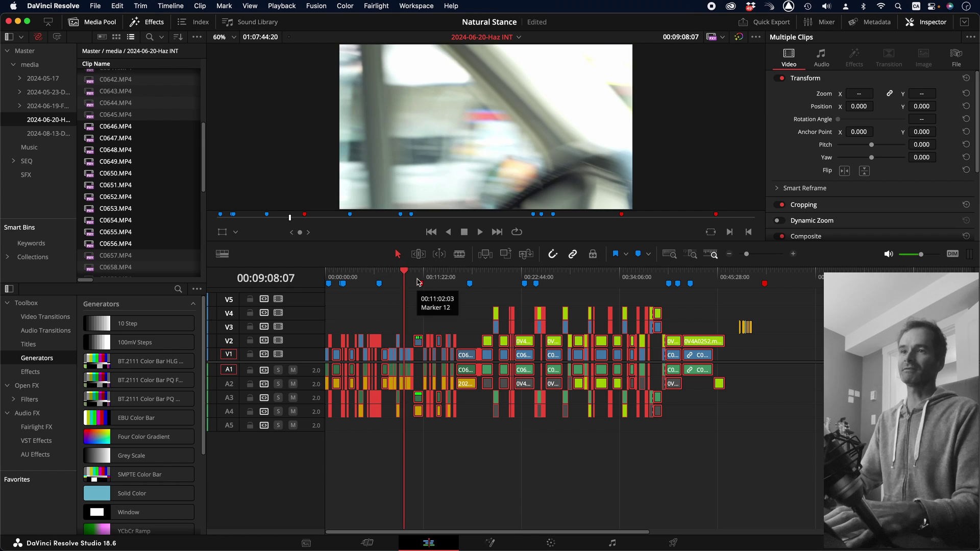
left_click(429, 278)
left_click(457, 278)
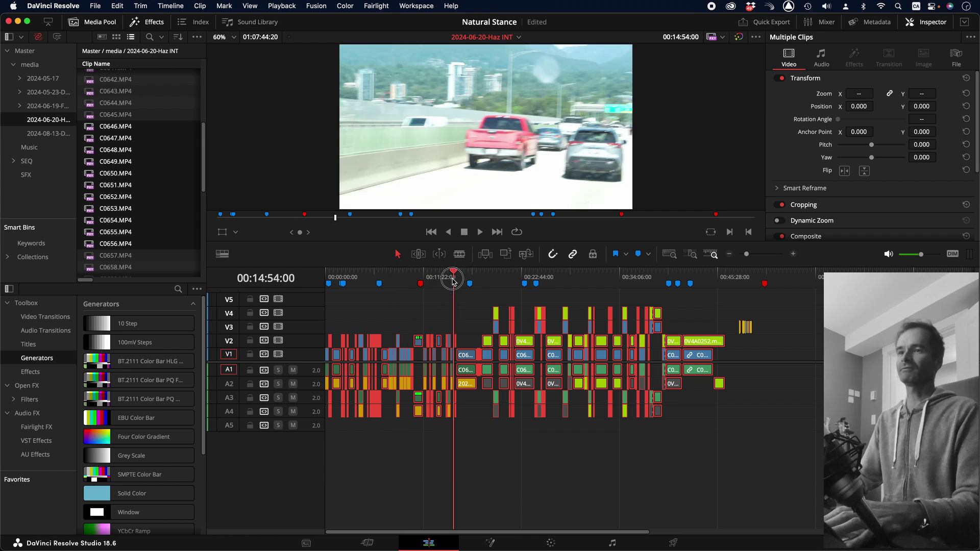
left_click(407, 277)
left_click(615, 497)
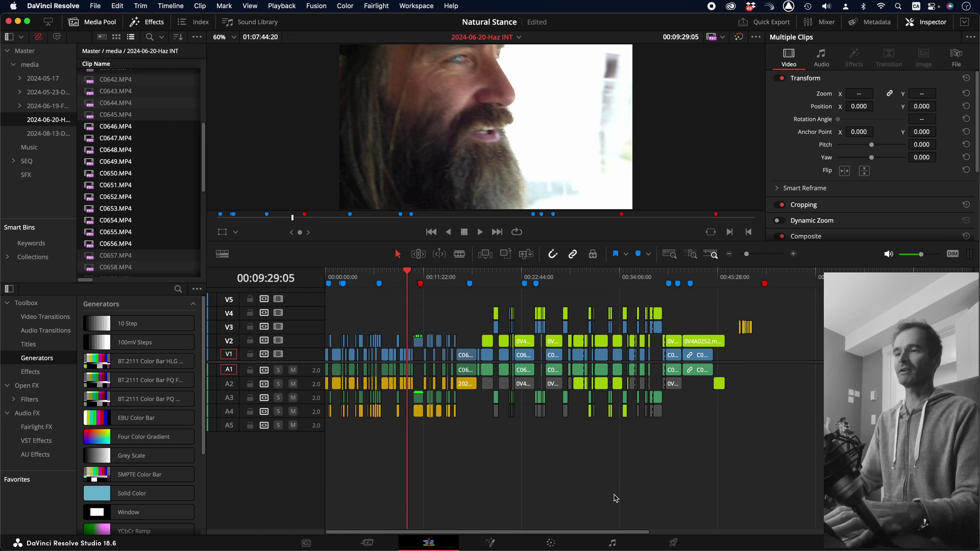